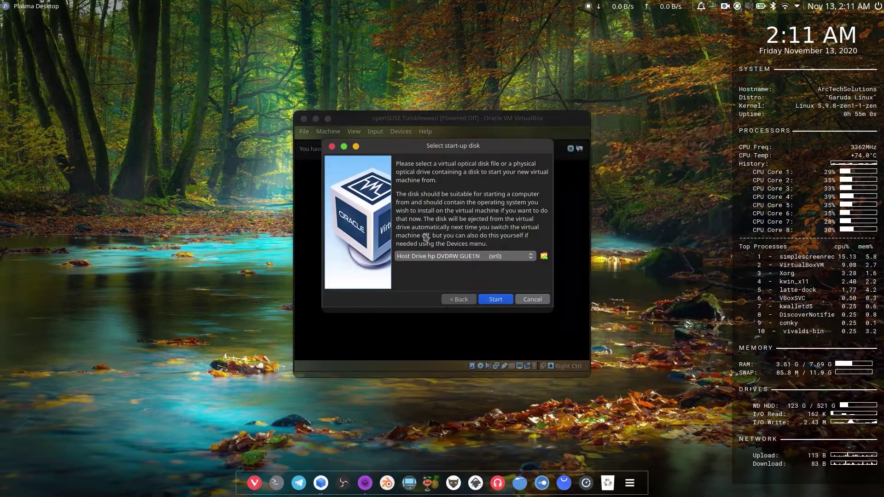
# Start the virtual machine from the selected start-up disk, show it full screen and launch the openSUSE Tumbleweed installation.
pyautogui.click(461, 270)
pyautogui.click(496, 301)
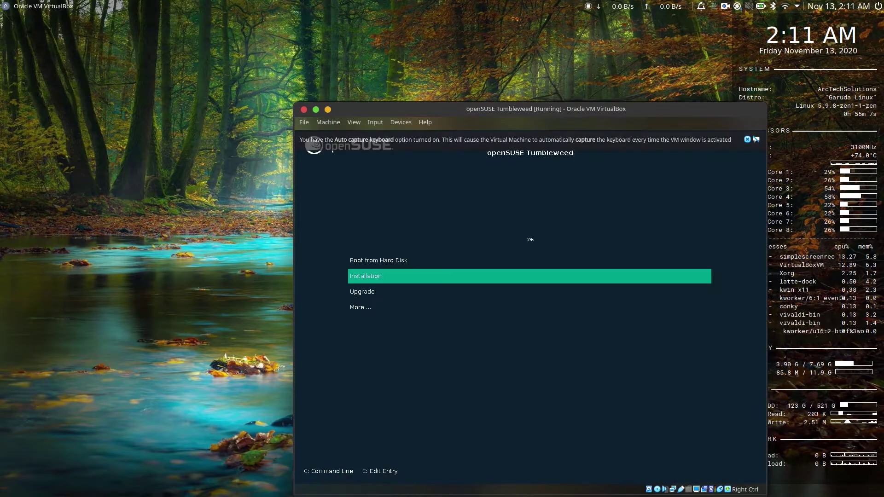
pyautogui.press('Control_R+f')
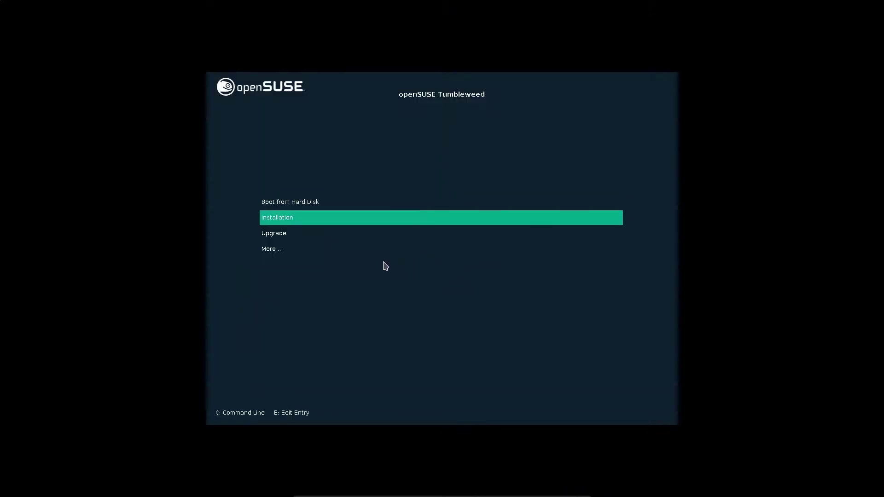
pyautogui.press('Return')
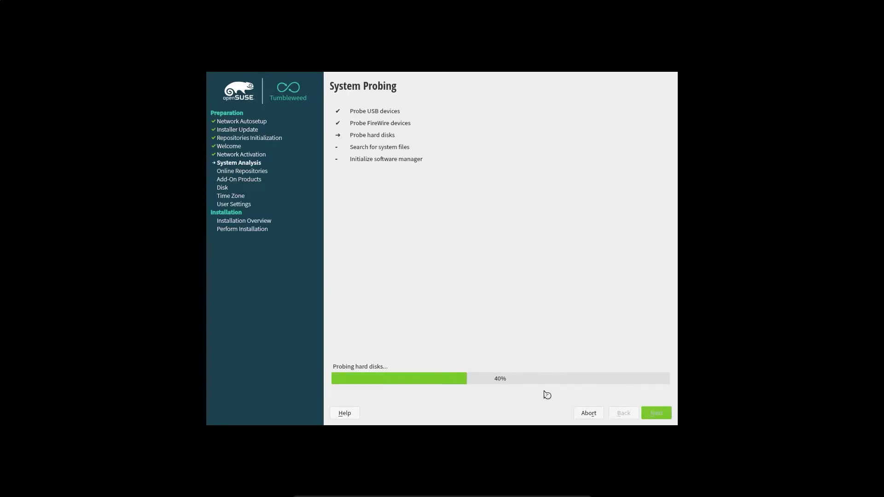
# Activate the online repositories and accept the default selection of main update, OSS and NON-OSS repositories.
pyautogui.click(424, 275)
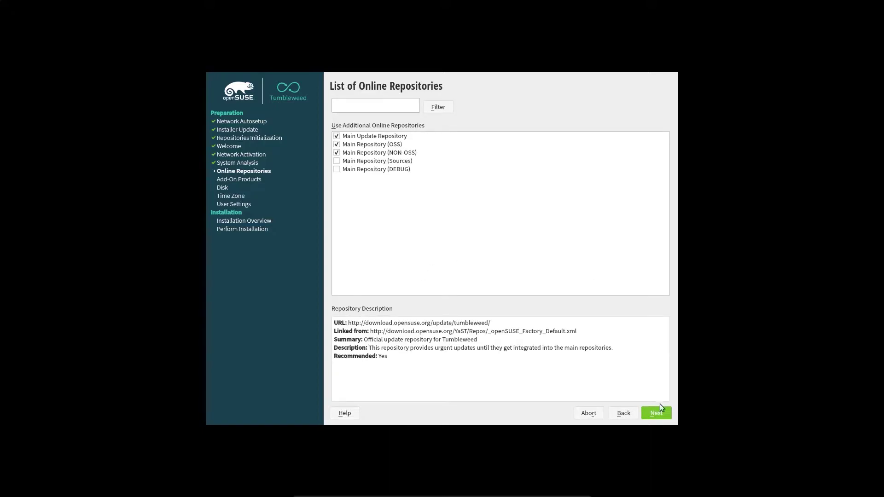
pyautogui.click(656, 413)
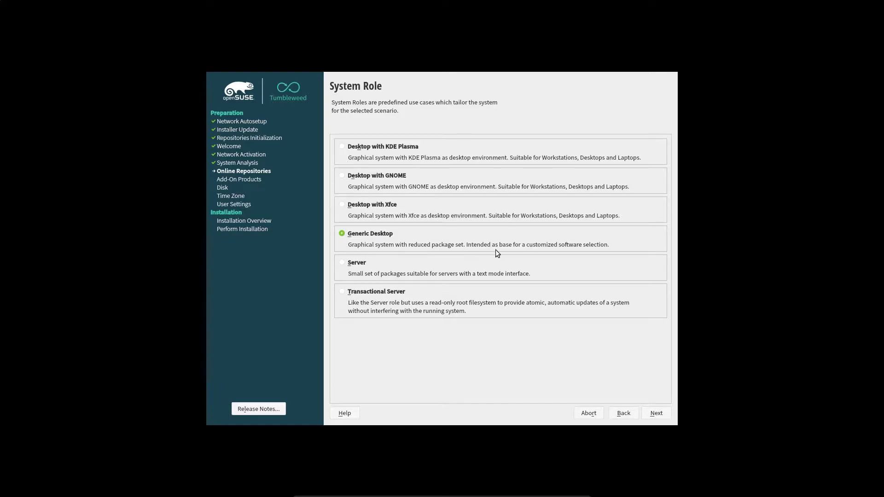
# Set the system role to Desktop with KDE Plasma instead of Generic Desktop and continue past the role-change warning.
pyautogui.click(654, 414)
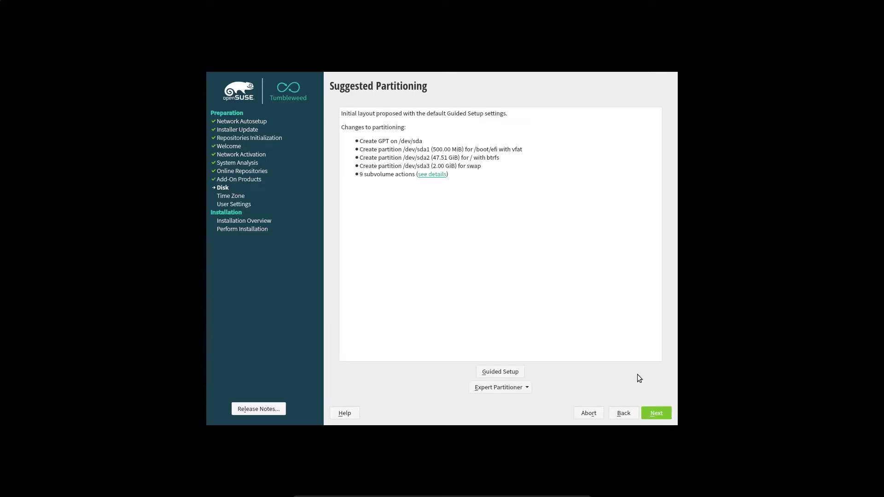
pyautogui.click(626, 413)
pyautogui.click(342, 146)
pyautogui.click(658, 413)
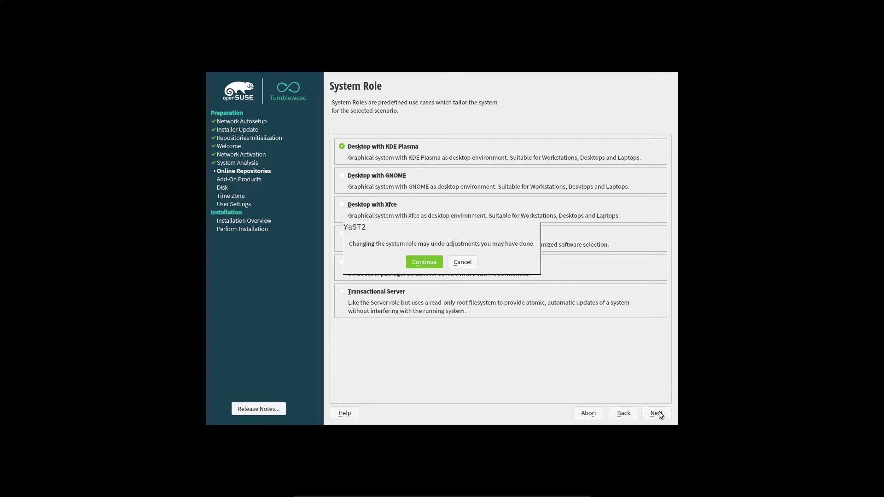
pyautogui.click(429, 264)
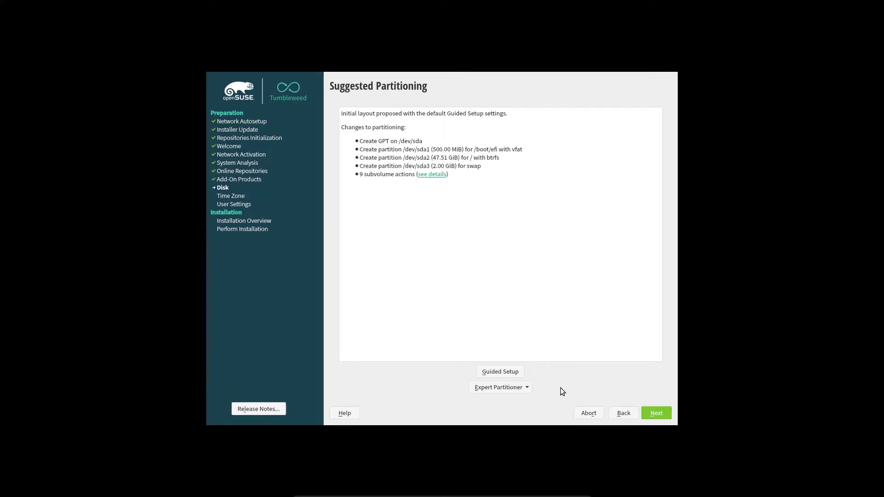
# Accept the suggested partitioning and set the time zone to Asia, Kolkata.
pyautogui.click(655, 413)
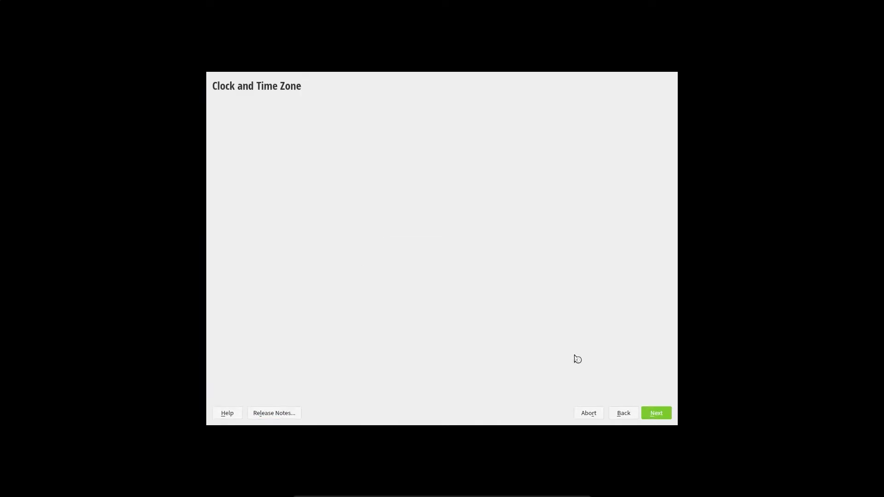
pyautogui.click(554, 203)
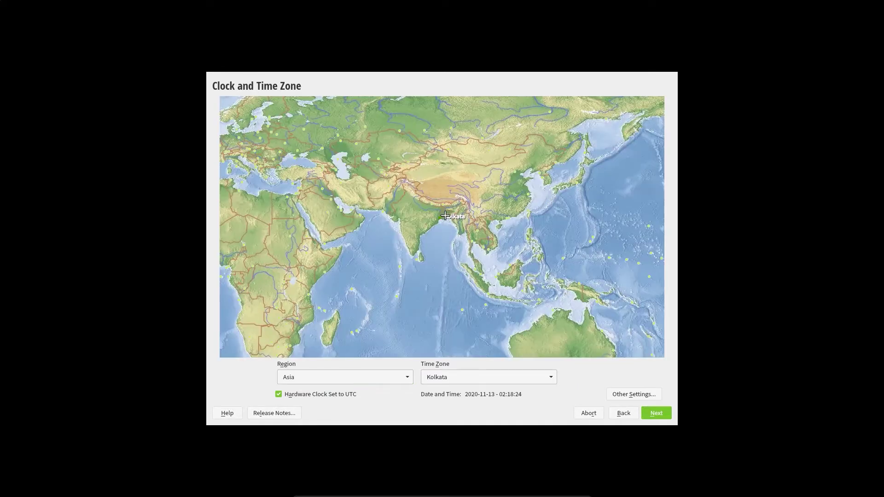
pyautogui.click(653, 413)
# Try to create the local user ArcTech Solutions with the username arctechsol and a confirmed account password.
pyautogui.write('ArcTech Solutions')
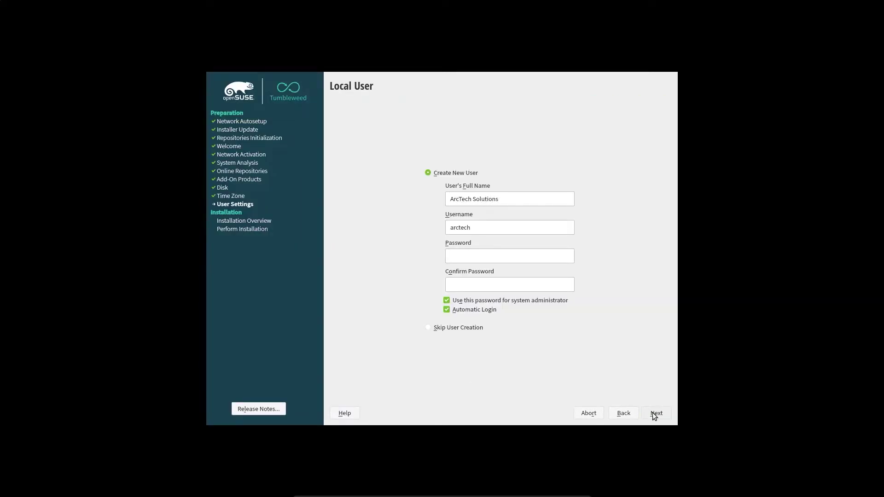
pyautogui.click(513, 227)
pyautogui.write('sol')
pyautogui.click(472, 261)
pyautogui.write('*********')
pyautogui.press('Tab')
pyautogui.write('*********')
pyautogui.click(656, 413)
pyautogui.press('Return')
# Clear the account password and enter a different one for the local user.
pyautogui.click(502, 257)
pyautogui.press('BackSpace')
pyautogui.press('BackSpace')
pyautogui.press('BackSpace')
pyautogui.press('BackSpace')
pyautogui.press('BackSpace')
pyautogui.press('BackSpace')
pyautogui.write('*****')
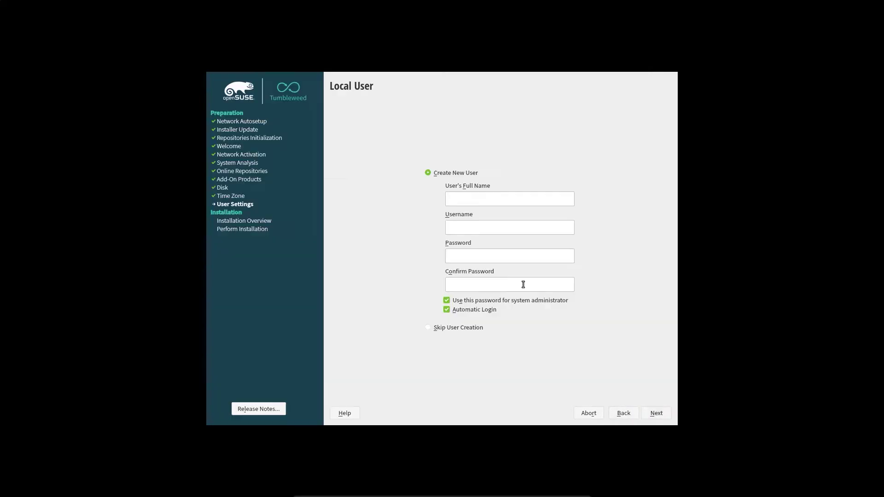
# Fill in the new local user with full name ArcTech Solutions, username arctechsol, and the account password with its confirmation.
pyautogui.click(523, 199)
pyautogui.write('ArcTech Solutions')
pyautogui.click(479, 226)
pyautogui.write('sol')
pyautogui.click(473, 258)
pyautogui.write('*********')
pyautogui.press('Tab')
pyautogui.write('********')
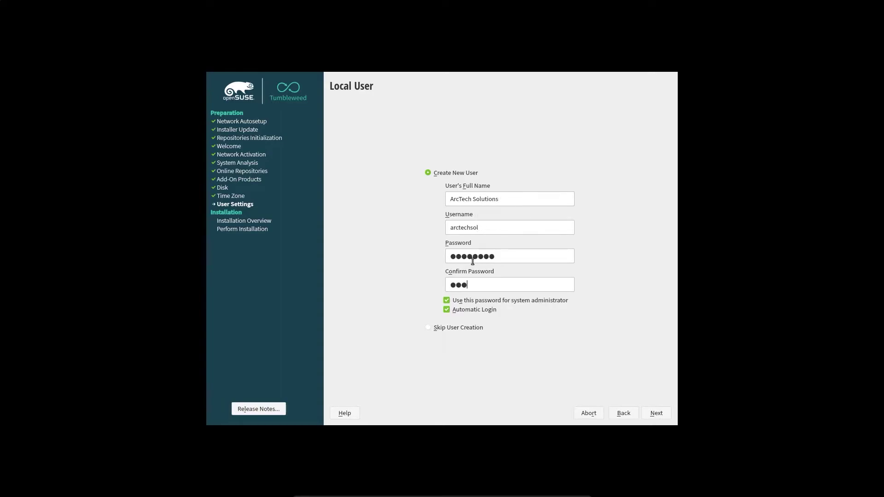
# Turn off automatic login for the new user and continue to the installation settings.
pyautogui.press('Tab')
pyautogui.press('Tab')
pyautogui.press('space')
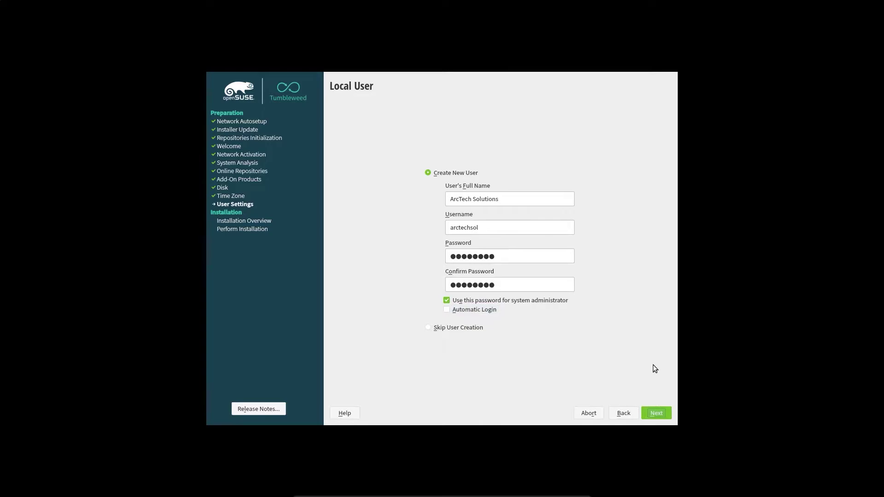
pyautogui.click(656, 413)
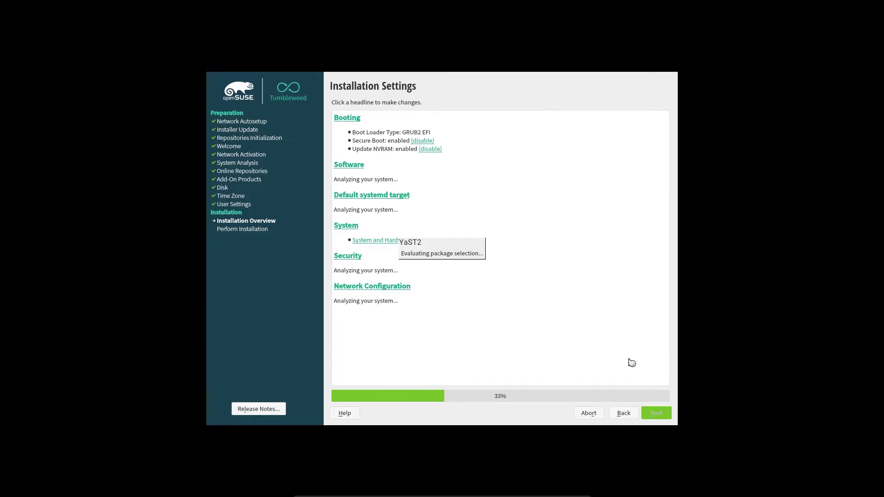
# Disable Secure Boot in the installation settings, then start and confirm the installation.
pyautogui.click(422, 140)
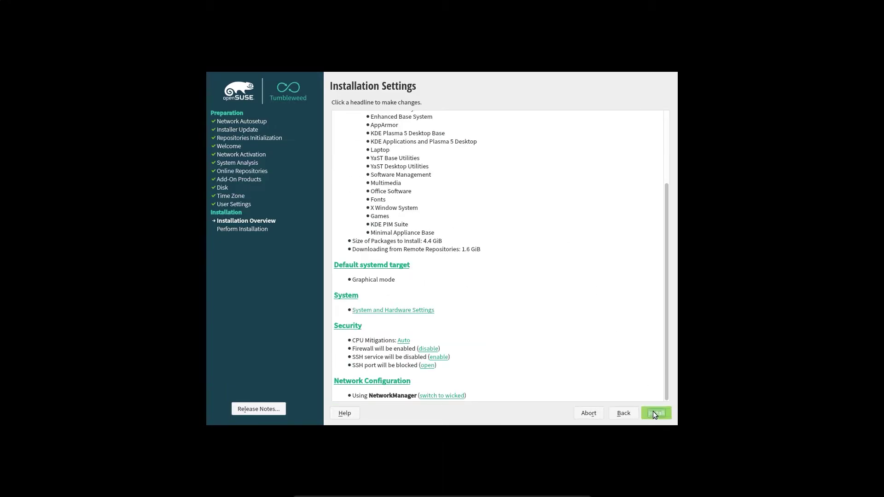
pyautogui.click(655, 414)
pyautogui.click(455, 336)
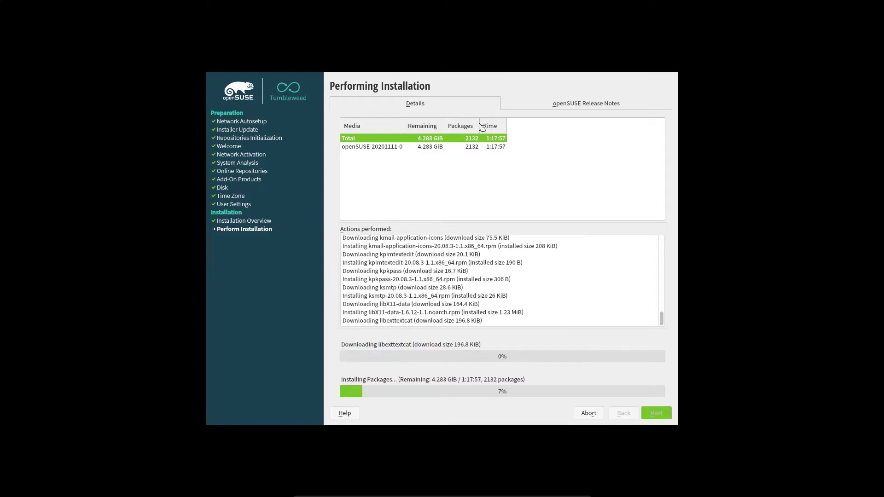
pyautogui.click(403, 148)
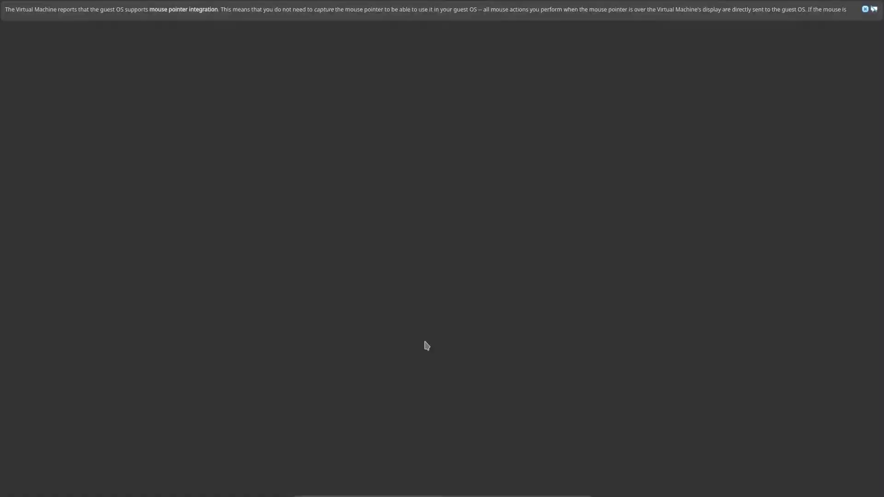
# Log in to the installed Plasma desktop session with the account password.
pyautogui.write('********')
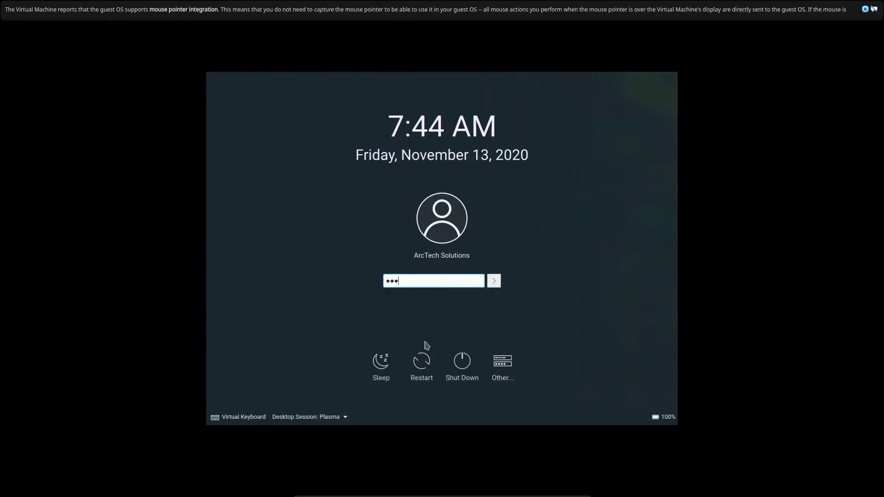
pyautogui.press('Return')
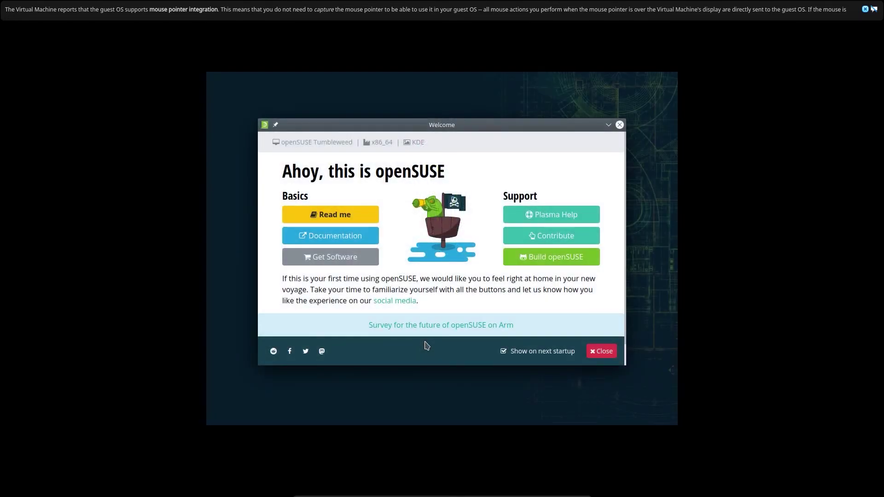
# Stop the Welcome window from showing on next startup, dismiss the network notification and close the Welcome window.
pyautogui.click(503, 352)
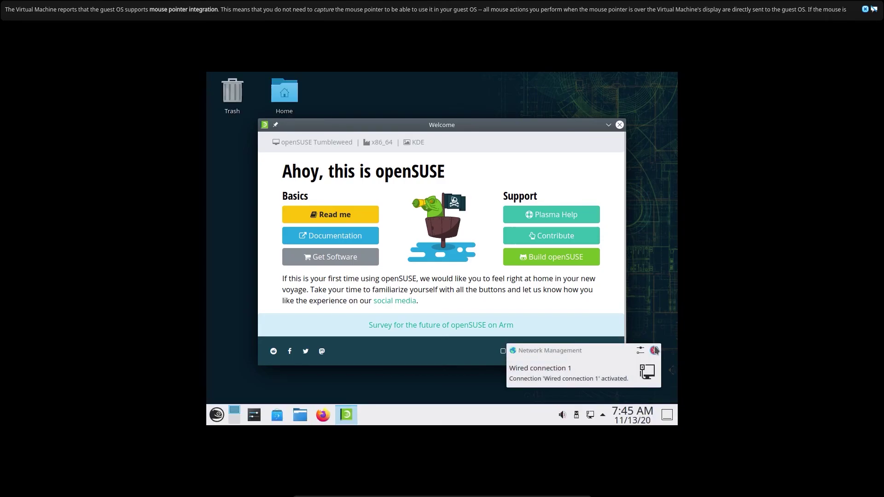
pyautogui.click(654, 352)
pyautogui.click(606, 353)
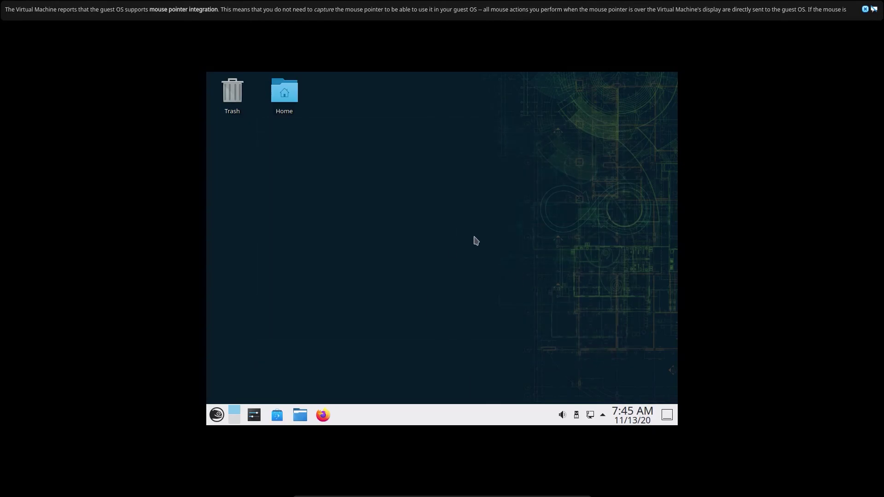
pyautogui.rightClick(475, 238)
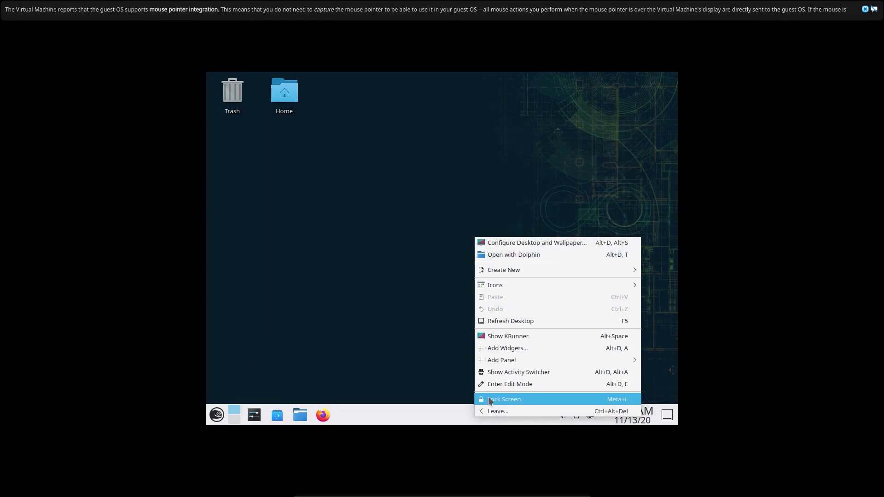
pyautogui.moveTo(482, 272)
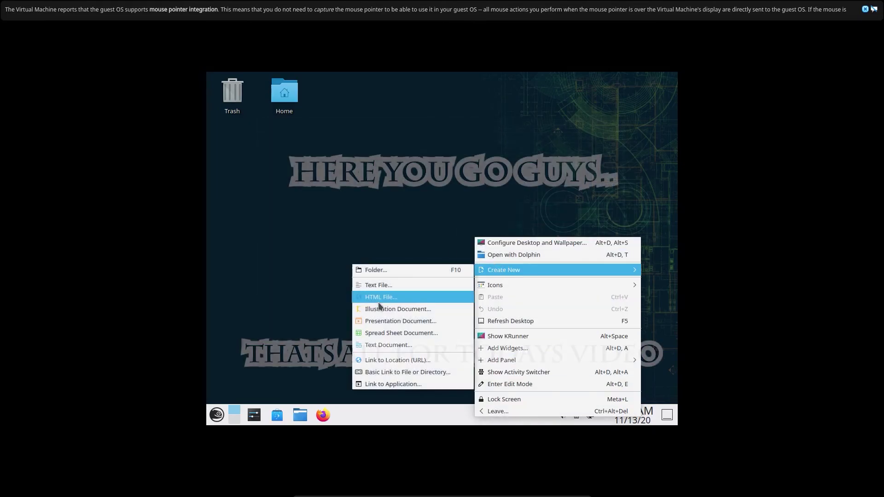
pyautogui.click(335, 212)
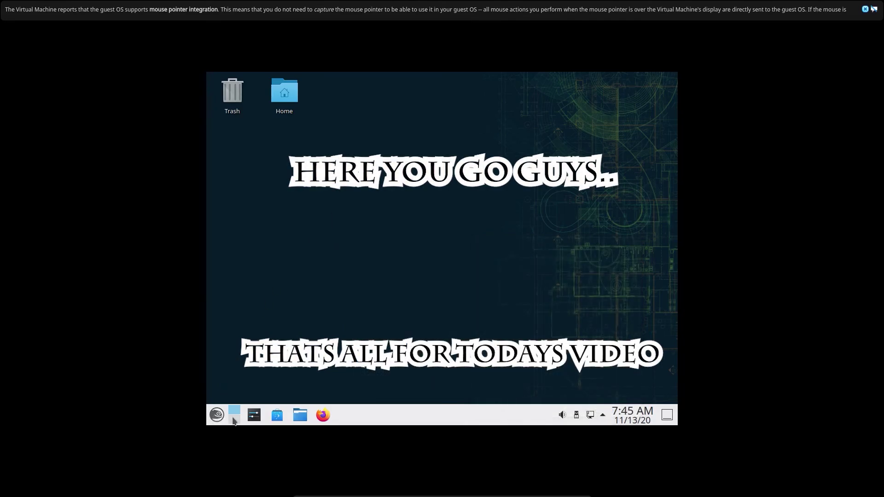